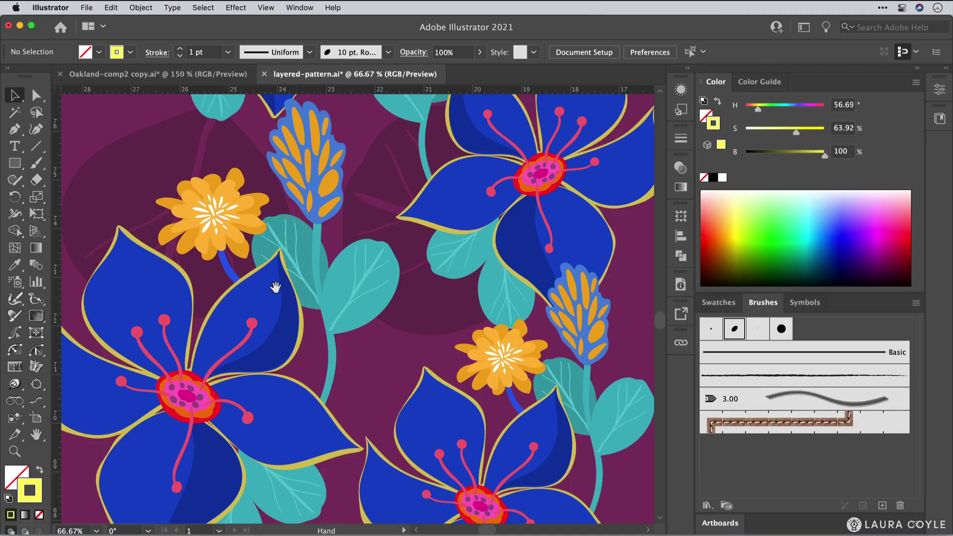
# - Select the yellow squiggle and keep the 10 pt. Round brush's size on Pressure with 7 pt variation
pyautogui.hscroll(-15, 259, 280)
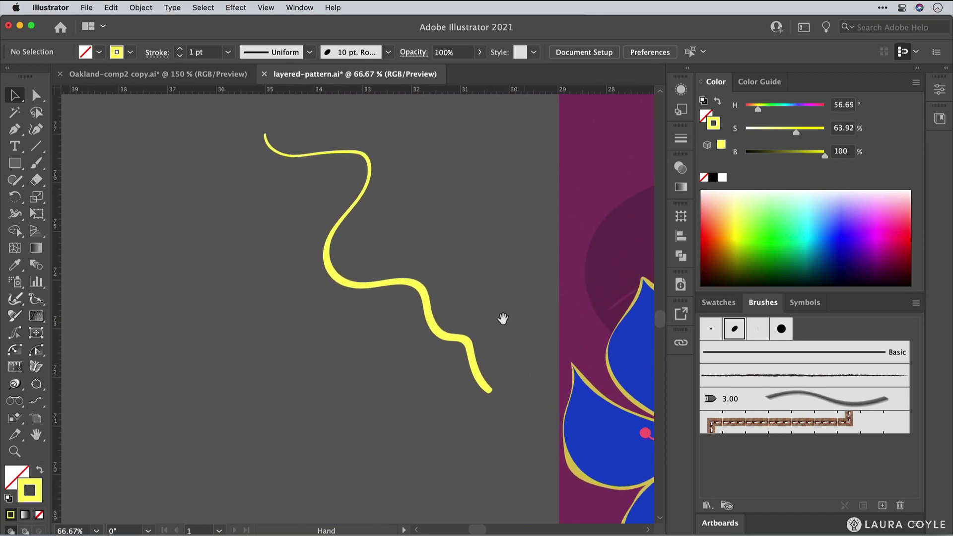
pyautogui.click(460, 359)
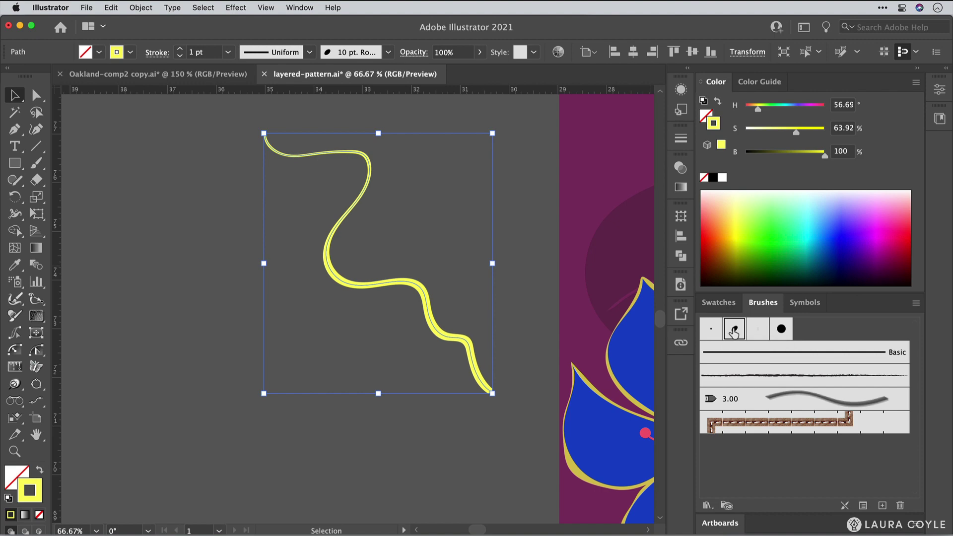
pyautogui.doubleClick(735, 332)
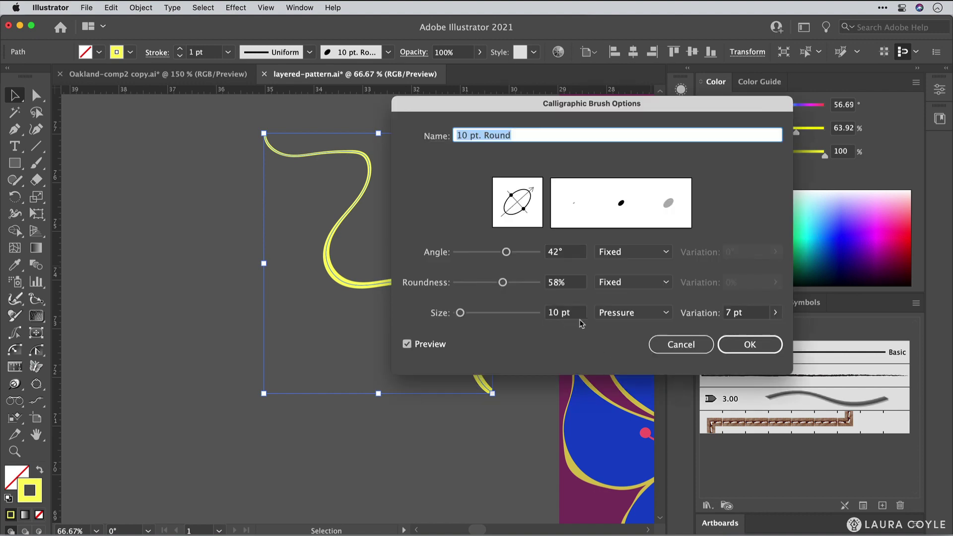
pyautogui.click(666, 313)
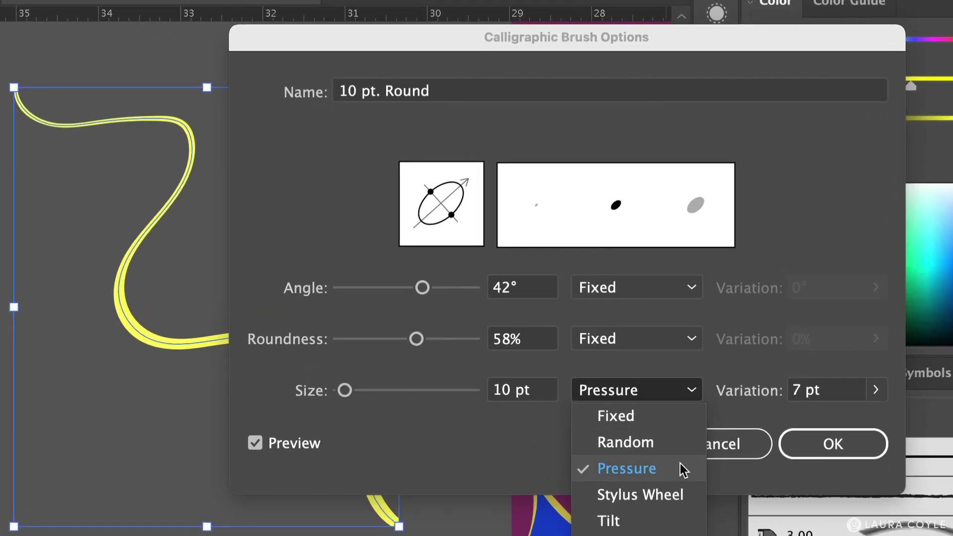
pyautogui.click(470, 447)
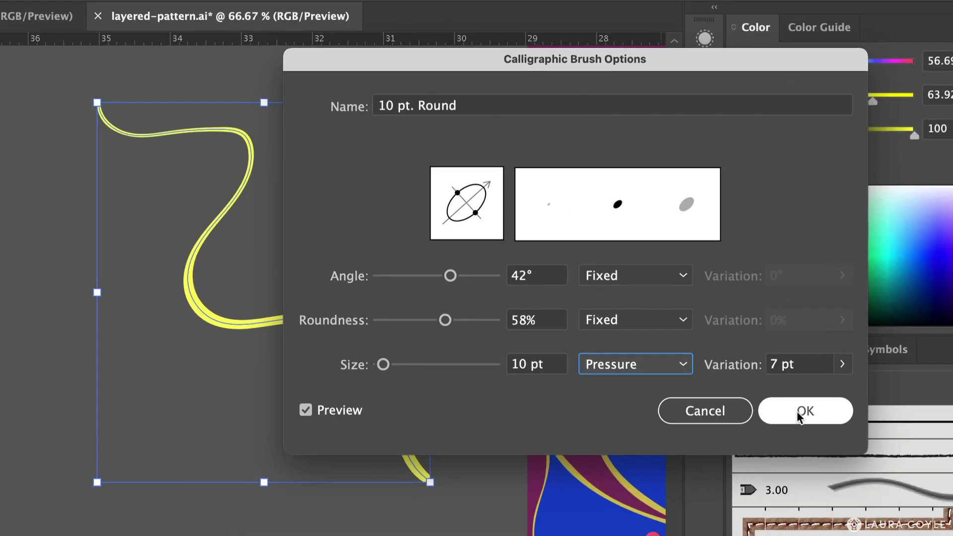
pyautogui.click(822, 446)
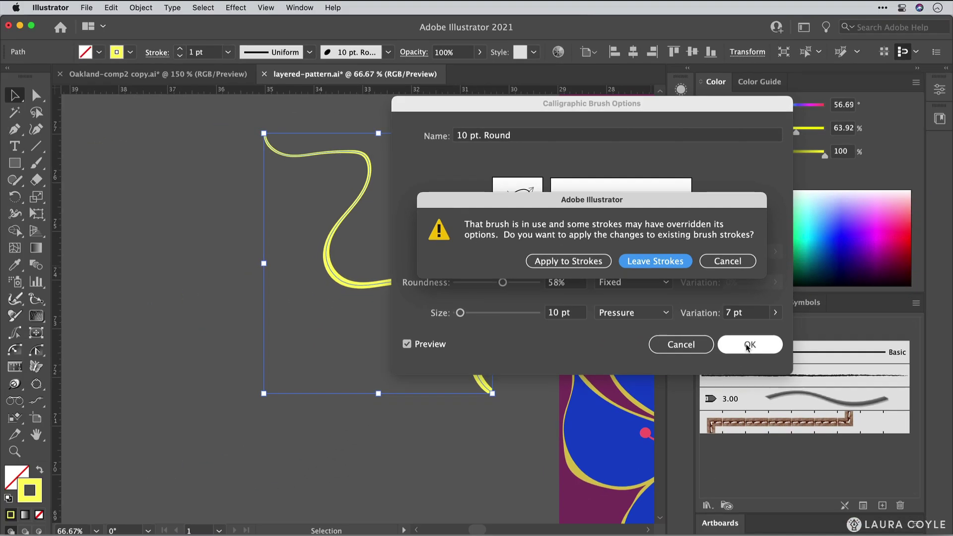
# - Apply the brush change to existing strokes and paint a new yellow test stroke with the Paintbrush
pyautogui.click(568, 261)
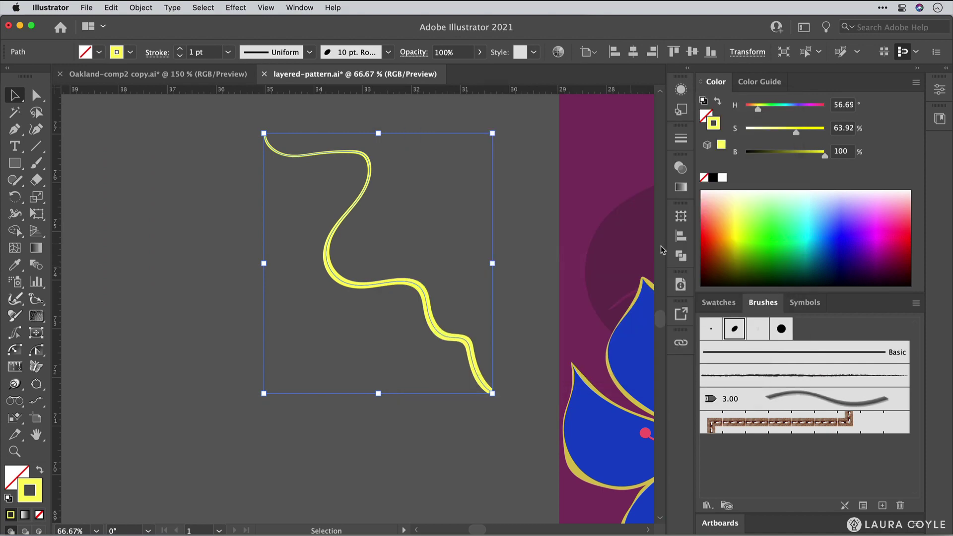
pyautogui.click(38, 165)
pyautogui.click(77, 162)
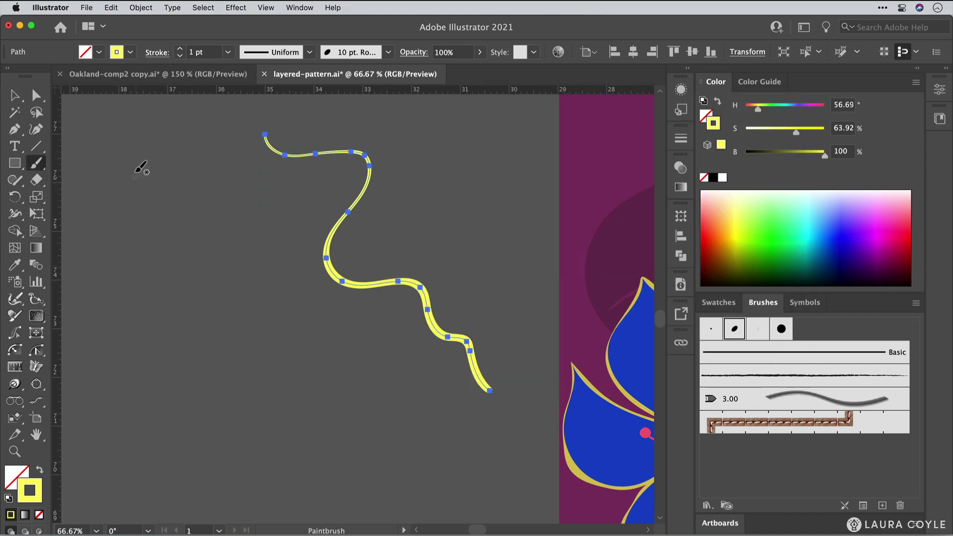
pyautogui.moveTo(134, 168)
pyautogui.mouseDown()
pyautogui.moveTo(186, 206)
pyautogui.moveTo(199, 233)
pyautogui.moveTo(175, 263)
pyautogui.moveTo(239, 260)
pyautogui.moveTo(217, 295)
pyautogui.moveTo(156, 340)
pyautogui.moveTo(143, 382)
pyautogui.moveTo(175, 419)
pyautogui.moveTo(361, 399)
pyautogui.moveTo(430, 446)
pyautogui.mouseUp()
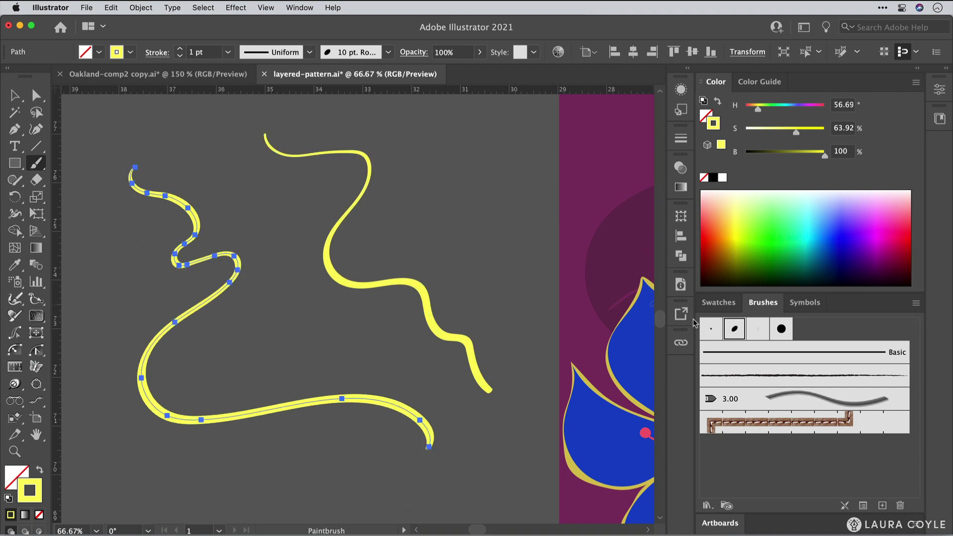
# - Raise the brush's pressure variation to 10 pt, apply it to existing strokes, and select all
pyautogui.doubleClick(735, 331)
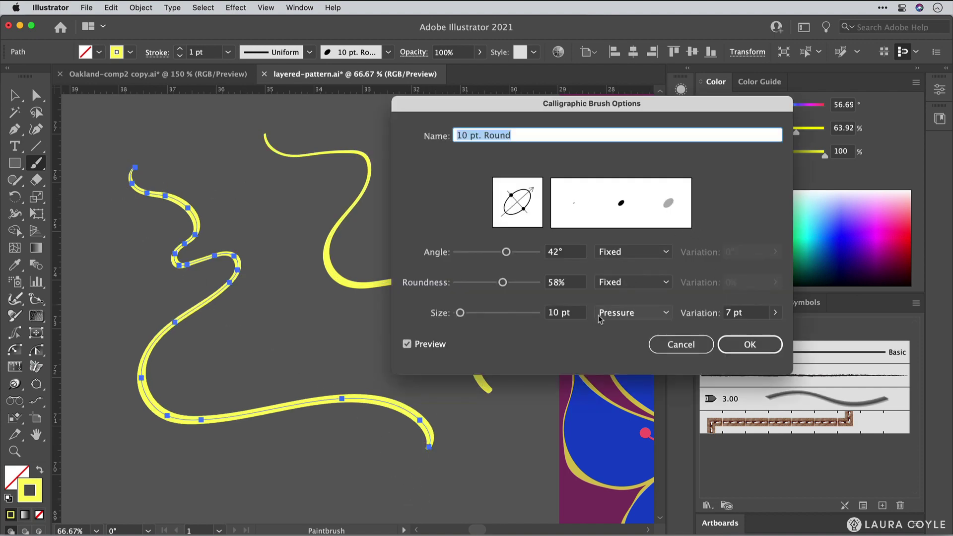
pyautogui.click(776, 313)
pyautogui.moveTo(757, 329); pyautogui.dragTo(793, 335)
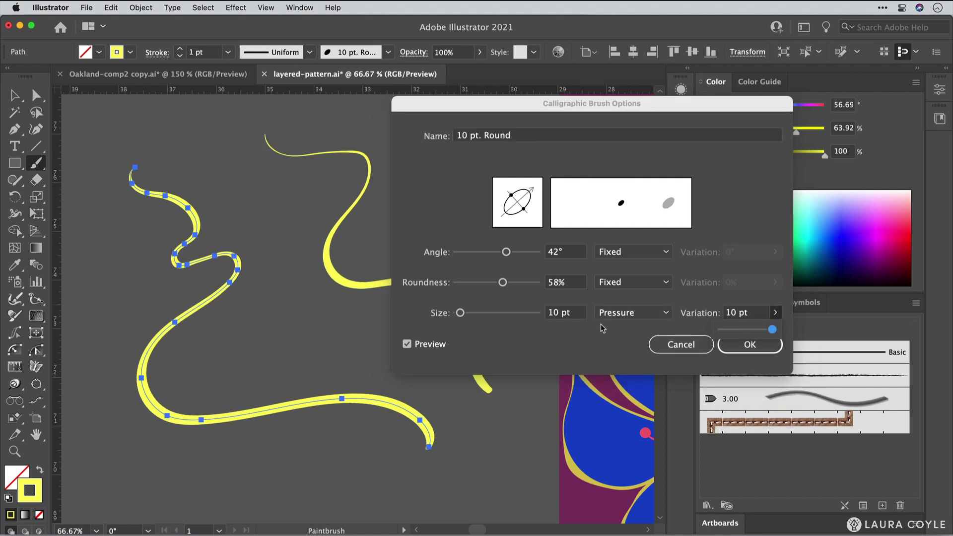
pyautogui.click(736, 347)
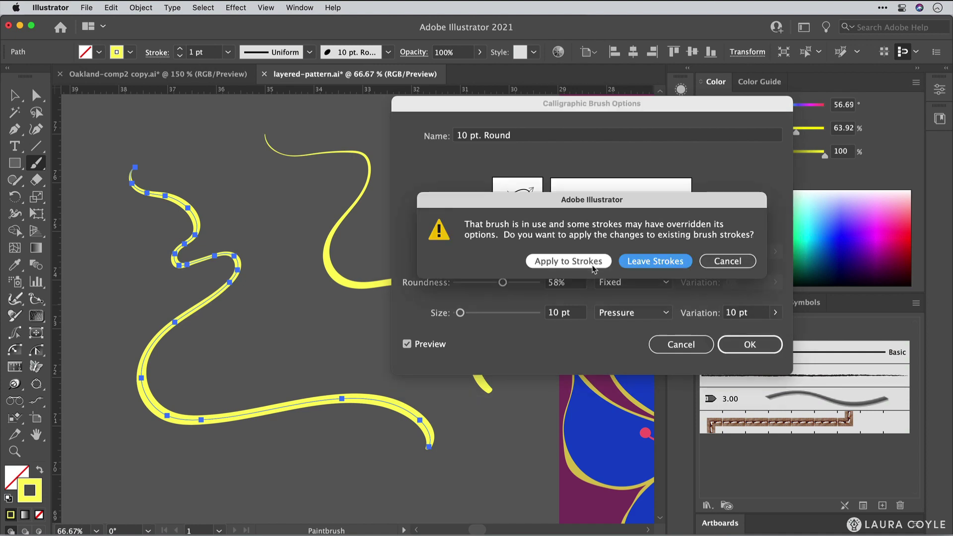
pyautogui.click(529, 266)
pyautogui.press('super+a')
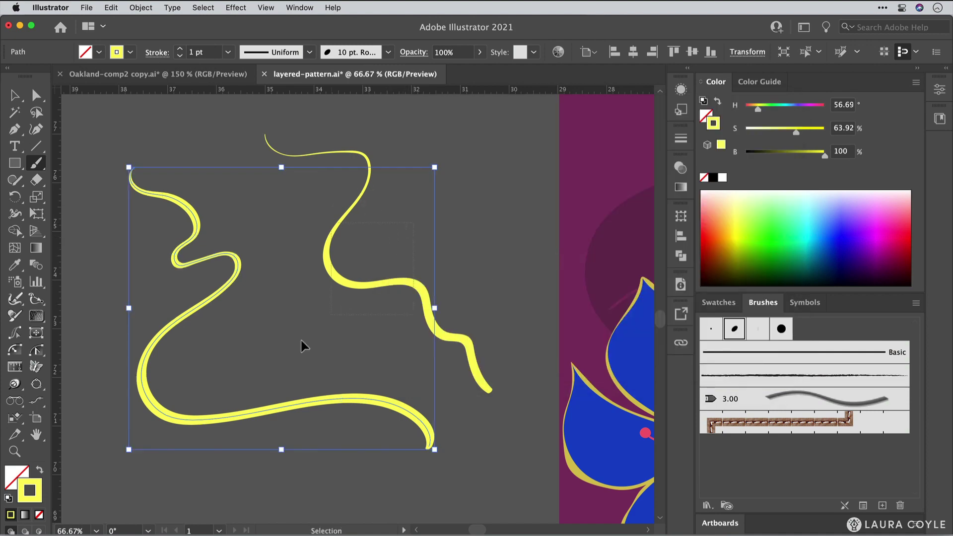
# - Delete the test strokes, paint five tapering yellow strokes, then switch to the Xencelabs preferences
pyautogui.press('Delete')
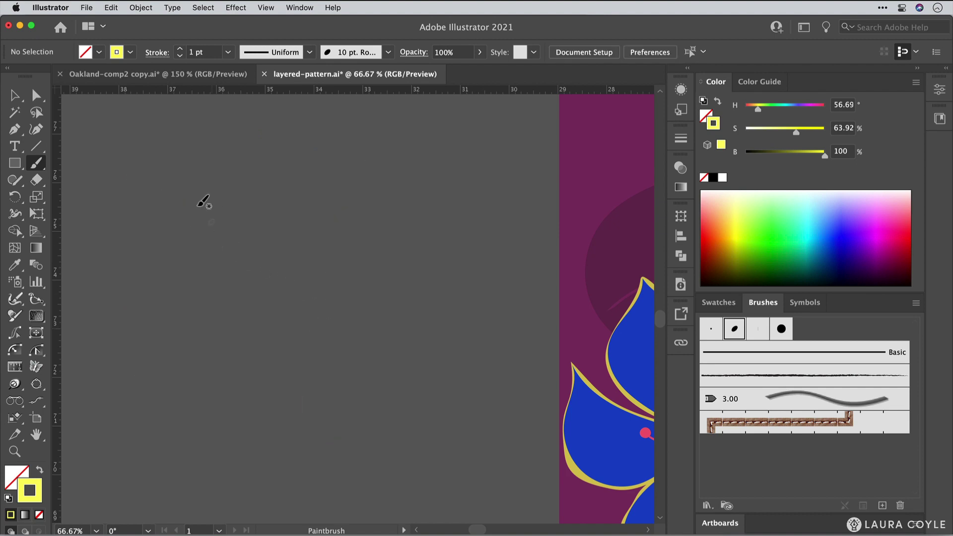
pyautogui.moveTo(142, 153)
pyautogui.mouseDown()
pyautogui.moveTo(149, 164)
pyautogui.moveTo(233, 164)
pyautogui.moveTo(298, 221)
pyautogui.moveTo(265, 318)
pyautogui.moveTo(336, 328)
pyautogui.moveTo(370, 358)
pyautogui.moveTo(375, 390)
pyautogui.moveTo(441, 439)
pyautogui.mouseUp()
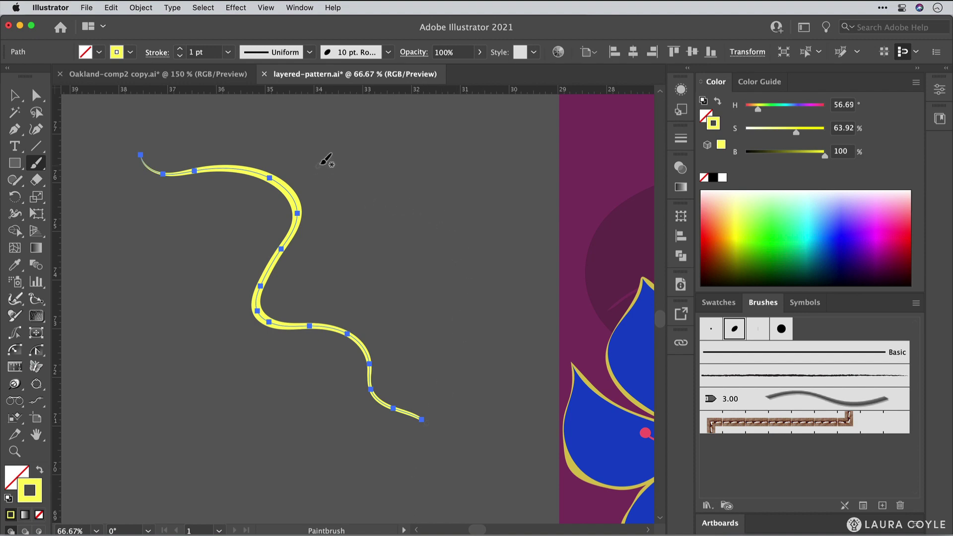
pyautogui.moveTo(327, 161)
pyautogui.mouseDown()
pyautogui.moveTo(366, 173)
pyautogui.moveTo(361, 264)
pyautogui.moveTo(430, 299)
pyautogui.moveTo(448, 381)
pyautogui.mouseUp()
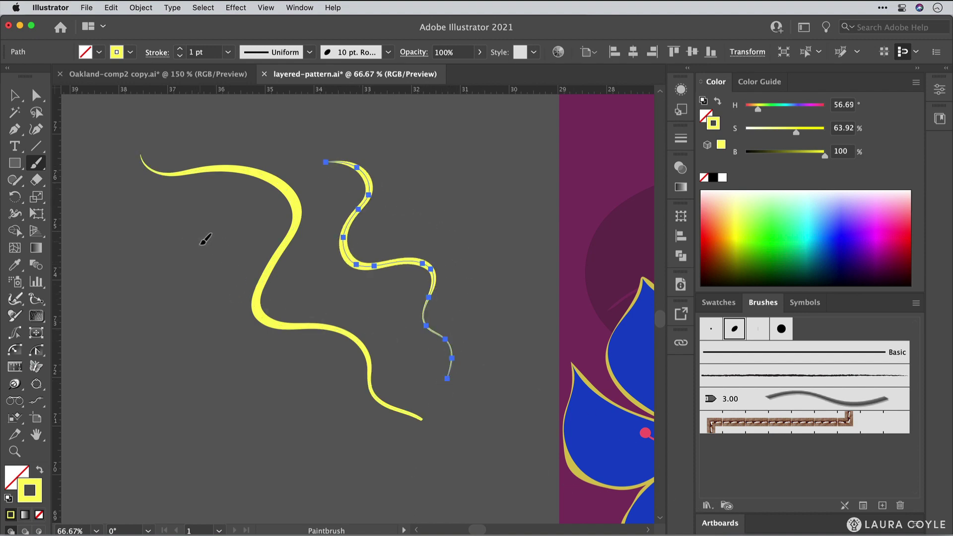
pyautogui.moveTo(200, 243)
pyautogui.mouseDown()
pyautogui.moveTo(211, 338)
pyautogui.moveTo(248, 416)
pyautogui.moveTo(312, 411)
pyautogui.mouseUp()
pyautogui.moveTo(416, 154)
pyautogui.mouseDown()
pyautogui.moveTo(436, 160)
pyautogui.moveTo(436, 209)
pyautogui.moveTo(476, 219)
pyautogui.moveTo(474, 277)
pyautogui.moveTo(505, 301)
pyautogui.moveTo(516, 362)
pyautogui.mouseUp()
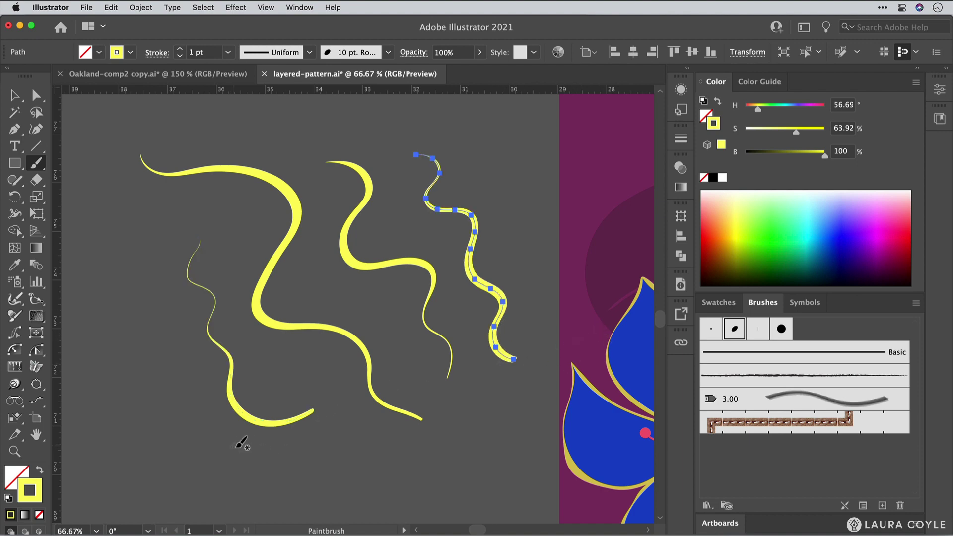
pyautogui.moveTo(238, 445)
pyautogui.mouseDown()
pyautogui.moveTo(278, 397)
pyautogui.moveTo(331, 390)
pyautogui.moveTo(346, 369)
pyautogui.moveTo(434, 342)
pyautogui.moveTo(475, 314)
pyautogui.mouseUp()
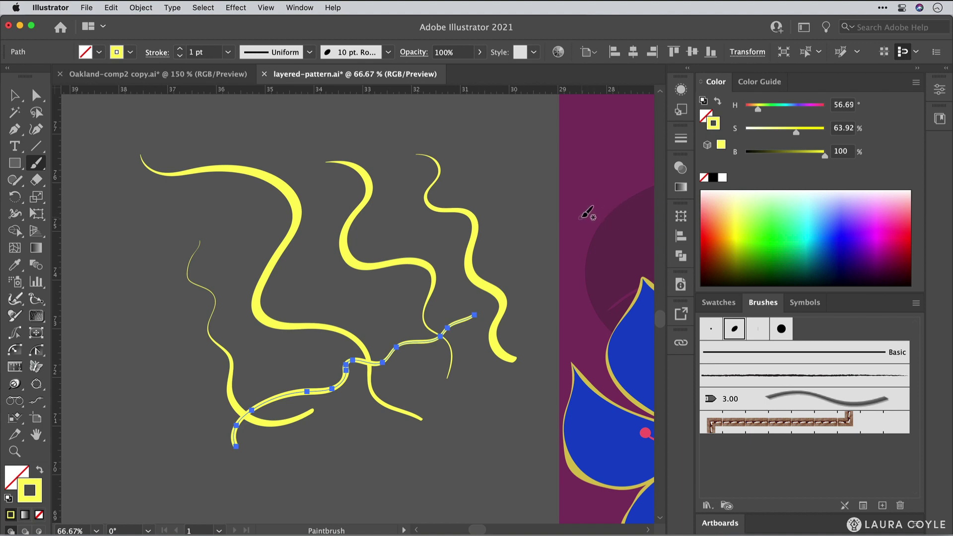
pyautogui.press('super+Tab')
pyautogui.press('super+Tab')
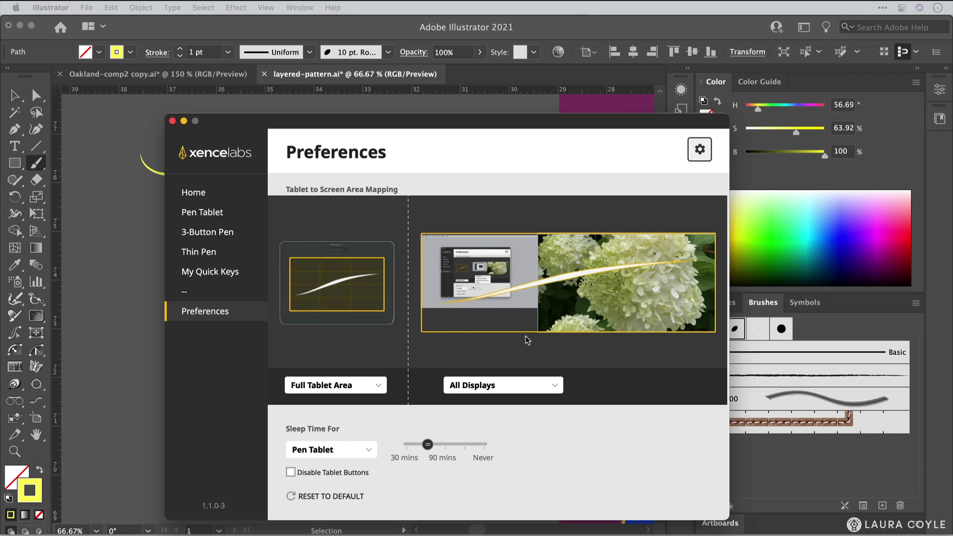
# - Cancel the Portion mapping to keep All Displays, then go to My Quick Keys
pyautogui.click(552, 387)
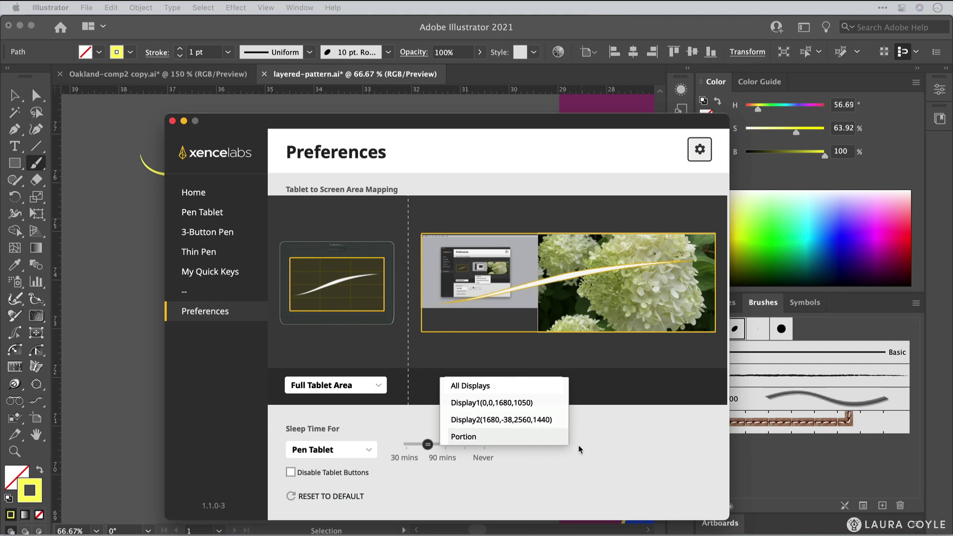
pyautogui.click(536, 440)
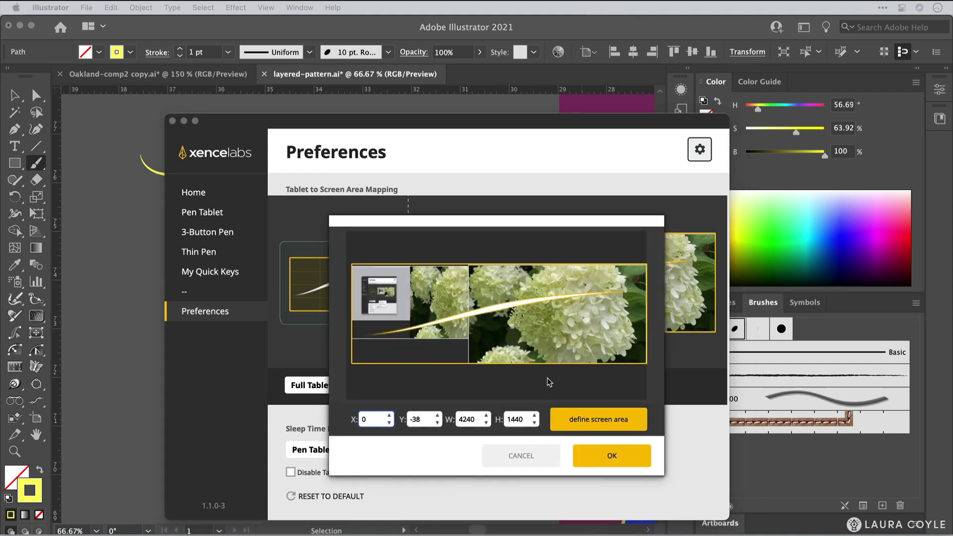
pyautogui.click(540, 460)
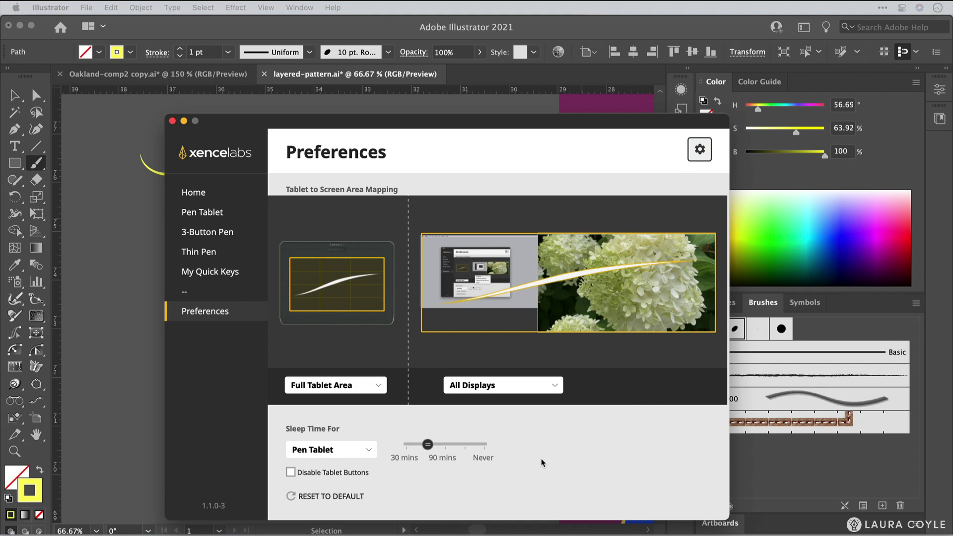
pyautogui.click(228, 276)
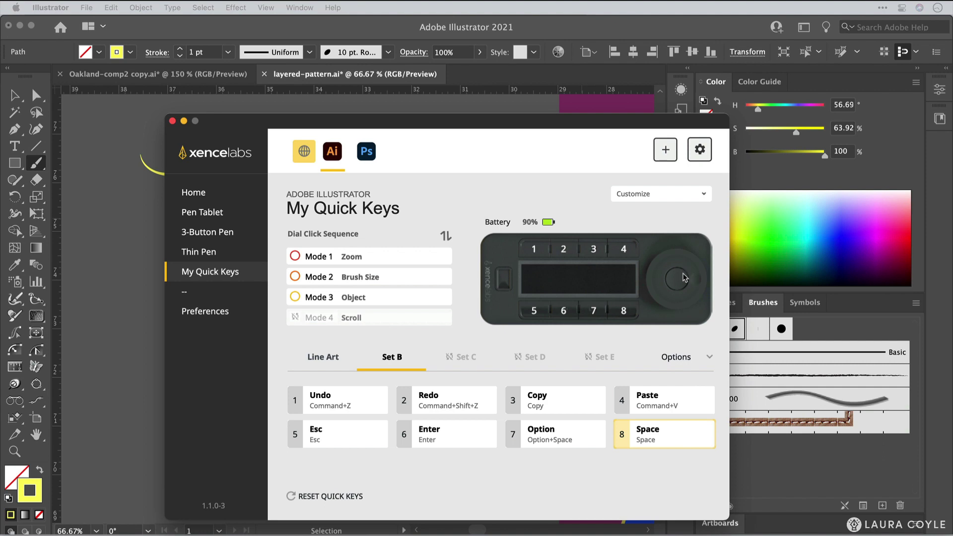
# - Dismiss the Customize menu and review Mode 1's Zoom dial settings without changes
pyautogui.click(701, 196)
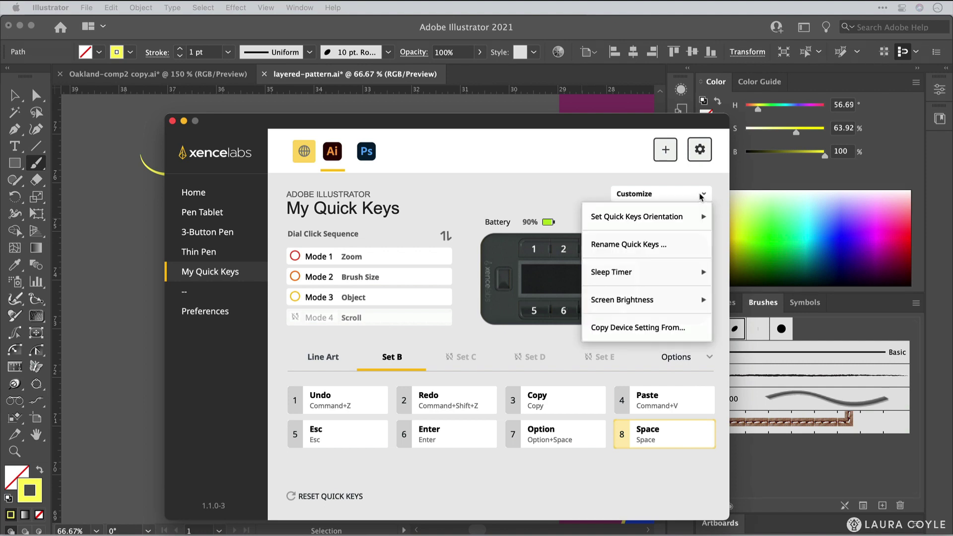
pyautogui.click(561, 203)
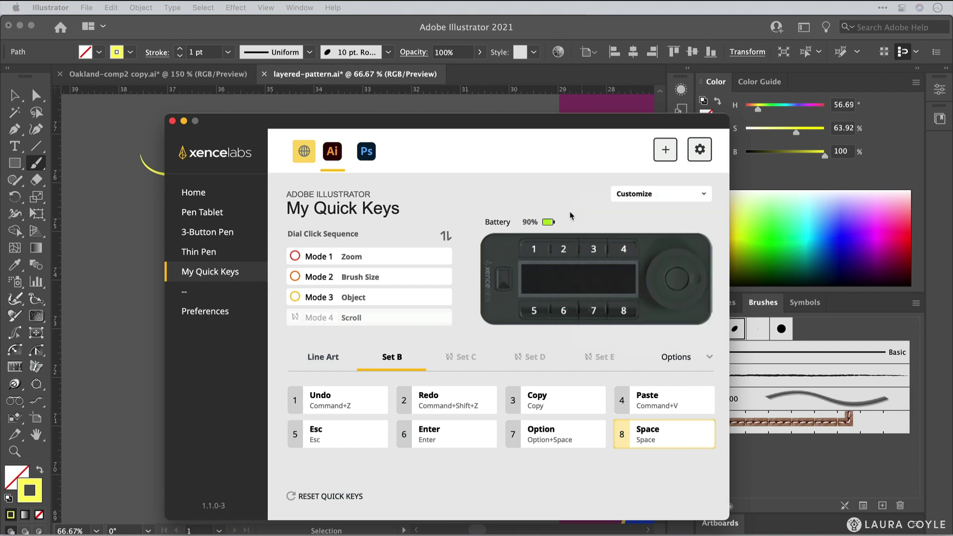
pyautogui.click(388, 263)
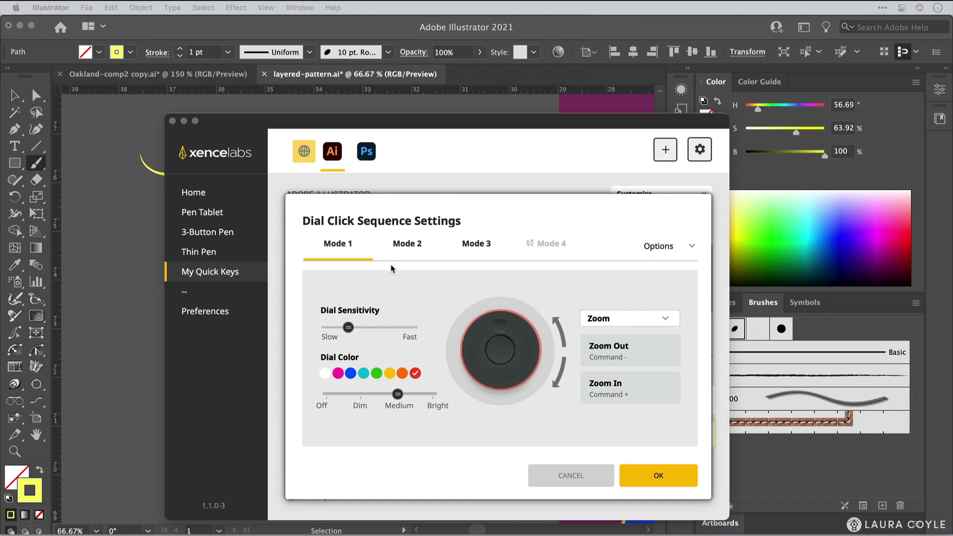
pyautogui.click(569, 477)
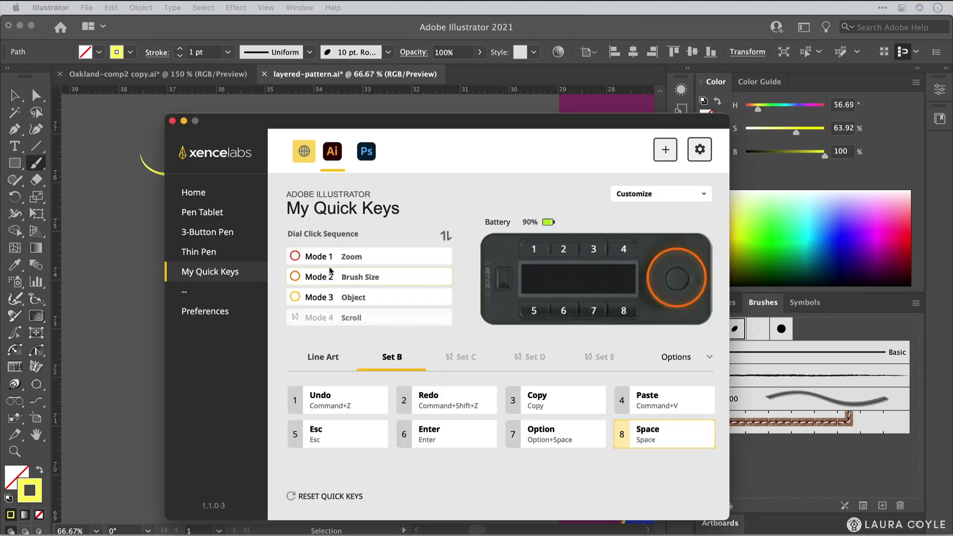
pyautogui.click(389, 258)
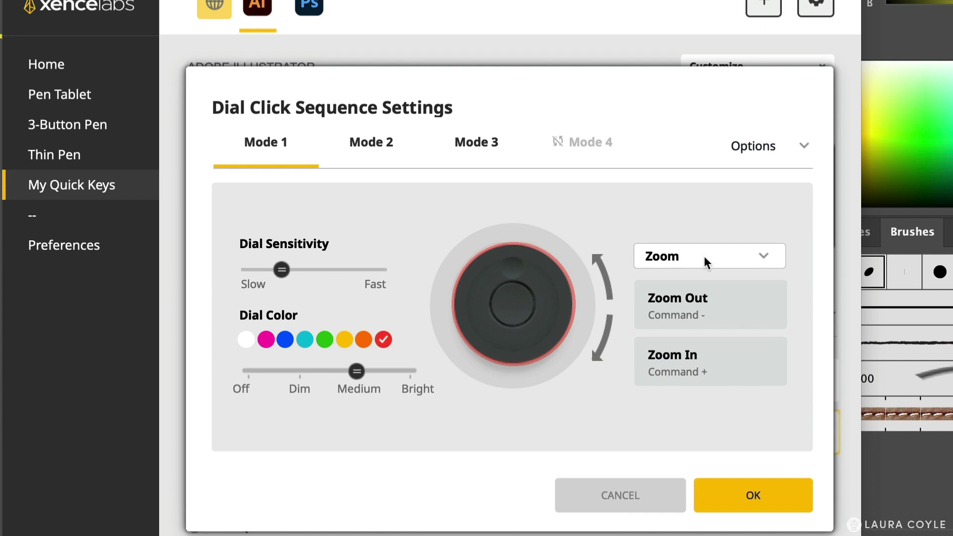
pyautogui.click(727, 261)
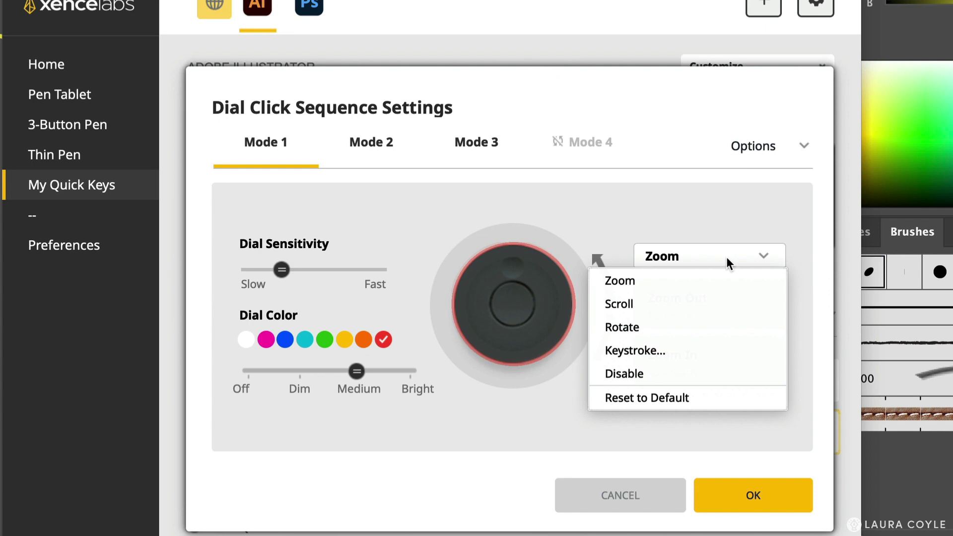
pyautogui.click(726, 232)
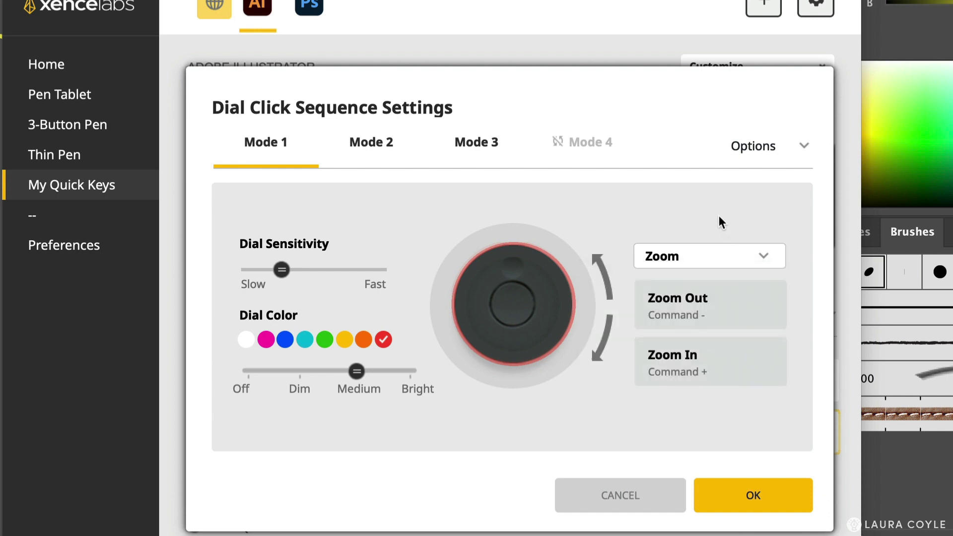
pyautogui.click(370, 144)
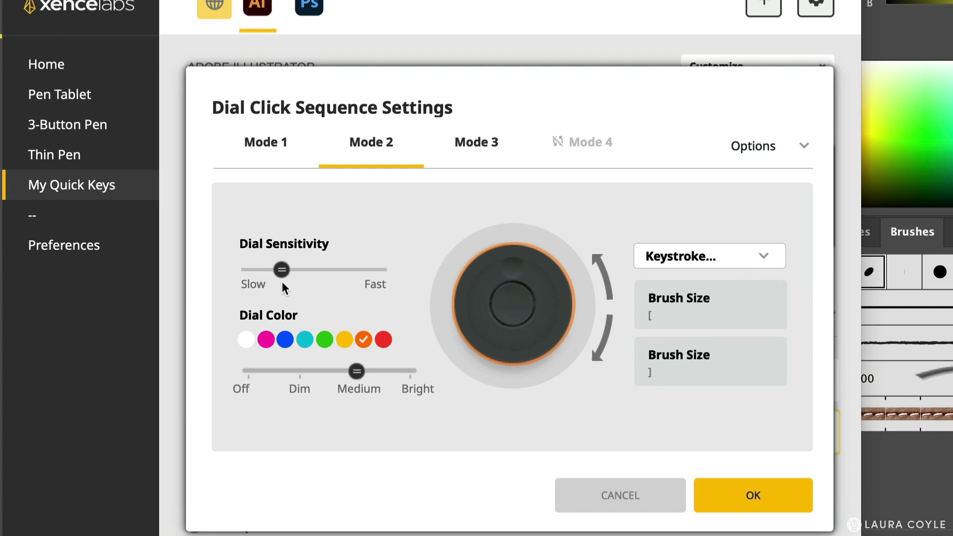
pyautogui.click(465, 142)
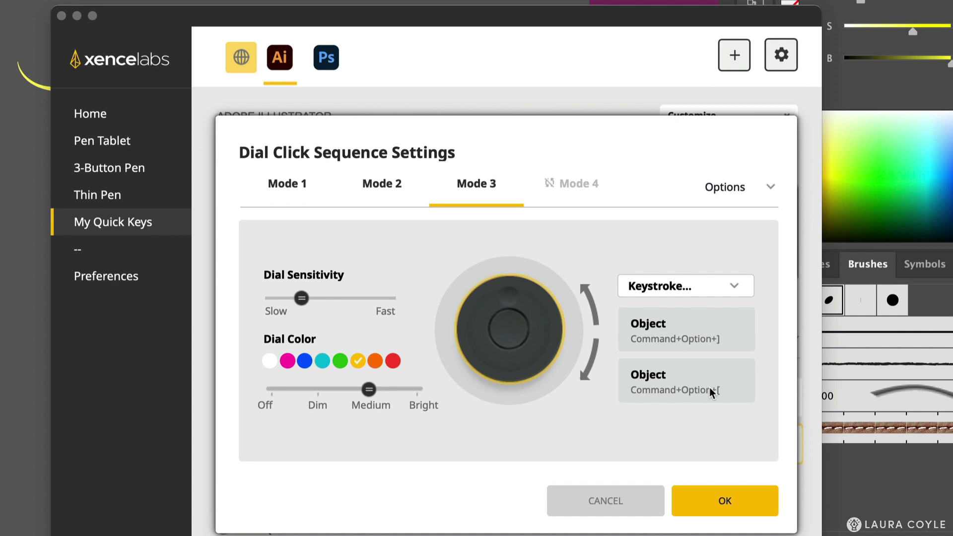
pyautogui.click(648, 494)
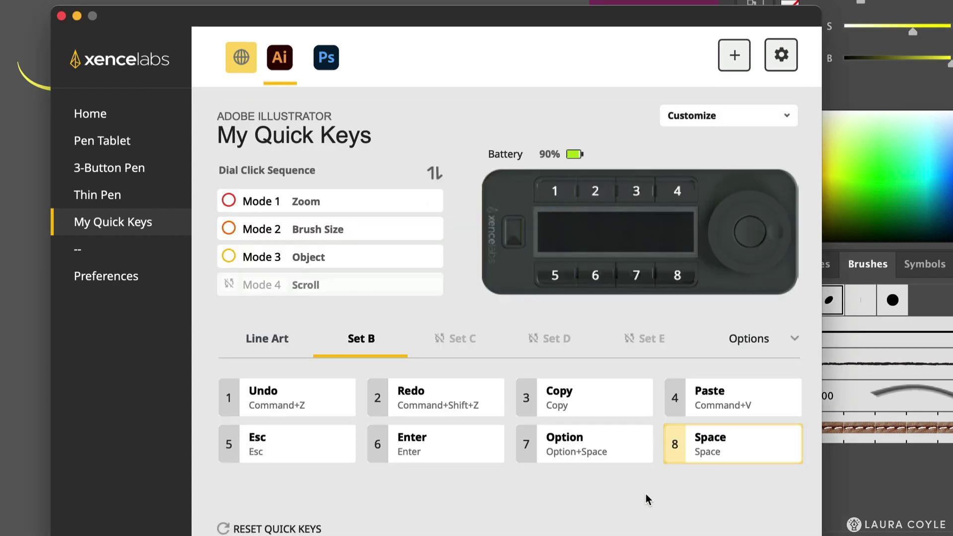
# - Switch to Photoshop 2021 quick keys and browse the Paint, Set C, Set D and Set E sets
pyautogui.click(327, 61)
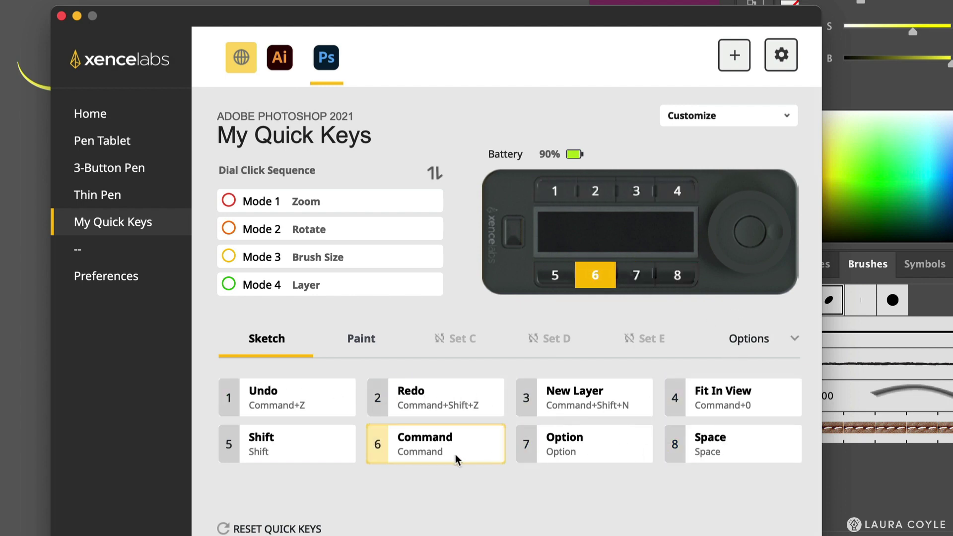
pyautogui.click(361, 337)
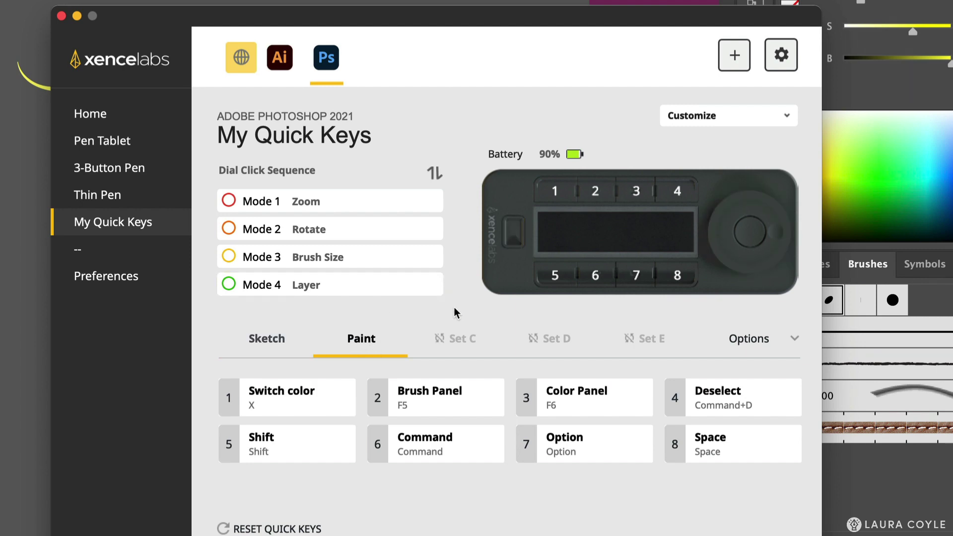
pyautogui.click(464, 339)
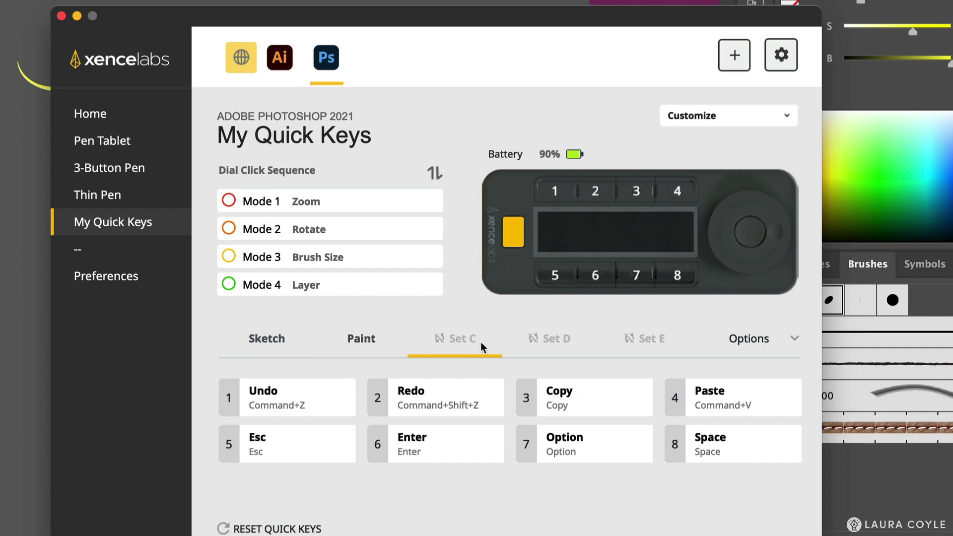
pyautogui.click(561, 345)
pyautogui.click(642, 345)
# - Show Photoshop's 3-Button Pen settings and review middle button actions, keeping Double Click
pyautogui.click(128, 170)
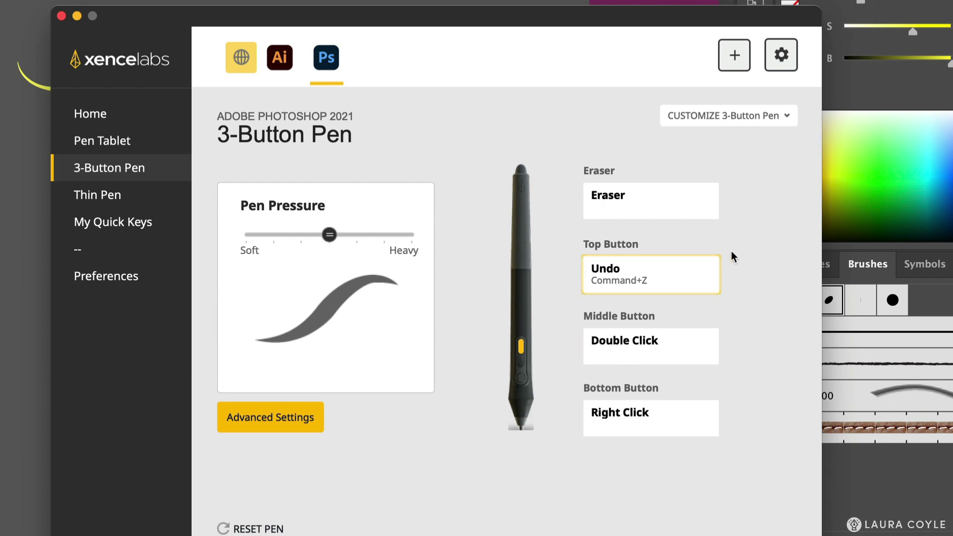
pyautogui.click(704, 352)
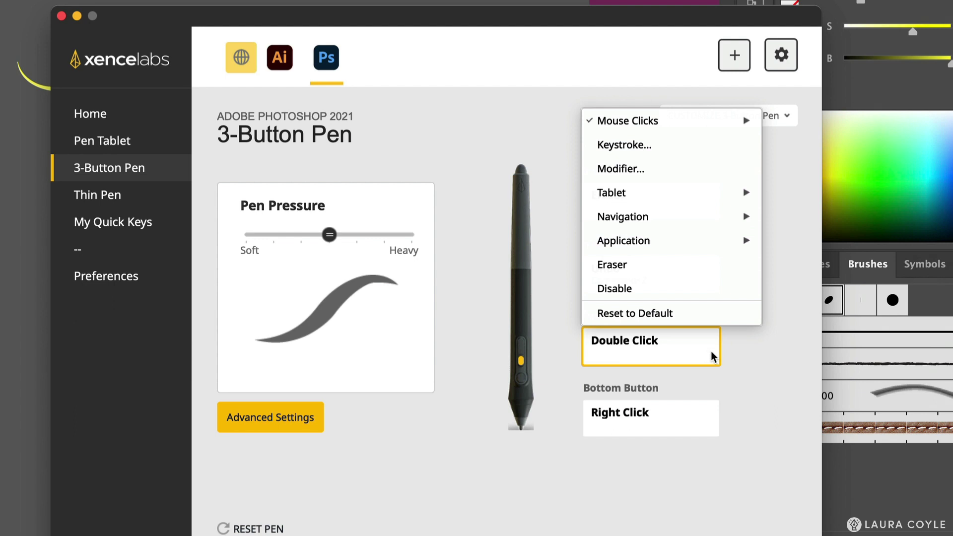
pyautogui.moveTo(705, 242)
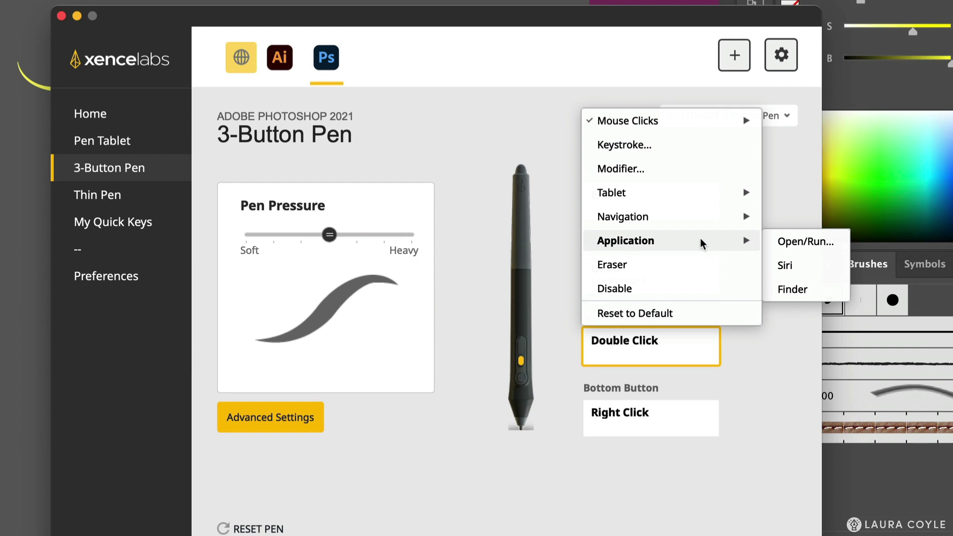
pyautogui.click(738, 370)
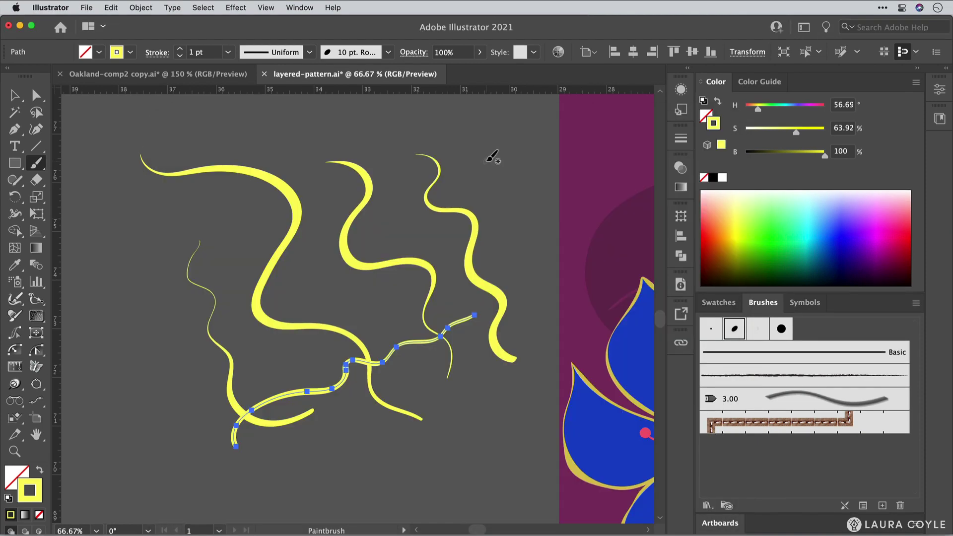
# - Pan across the flower pattern, zoom in and out on the yellow strokes, and deselect the stroke
pyautogui.moveTo(544, 207); pyautogui.dragTo(123, 187)
pyautogui.moveTo(387, 232); pyautogui.dragTo(350, 237)
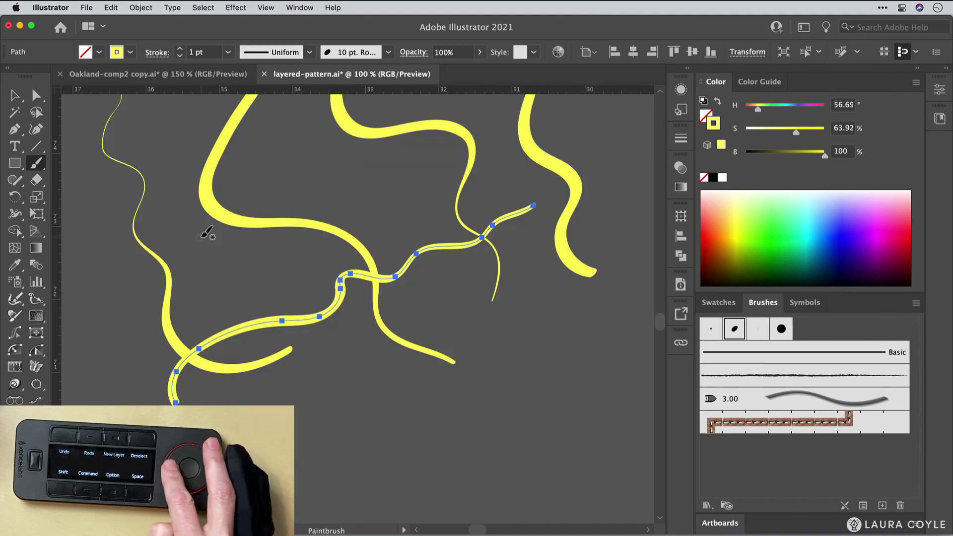
pyautogui.press('super+equal')
pyautogui.press('super+minus')
pyautogui.press('super+minus')
pyautogui.press('super+equal')
pyautogui.press('super+equal')
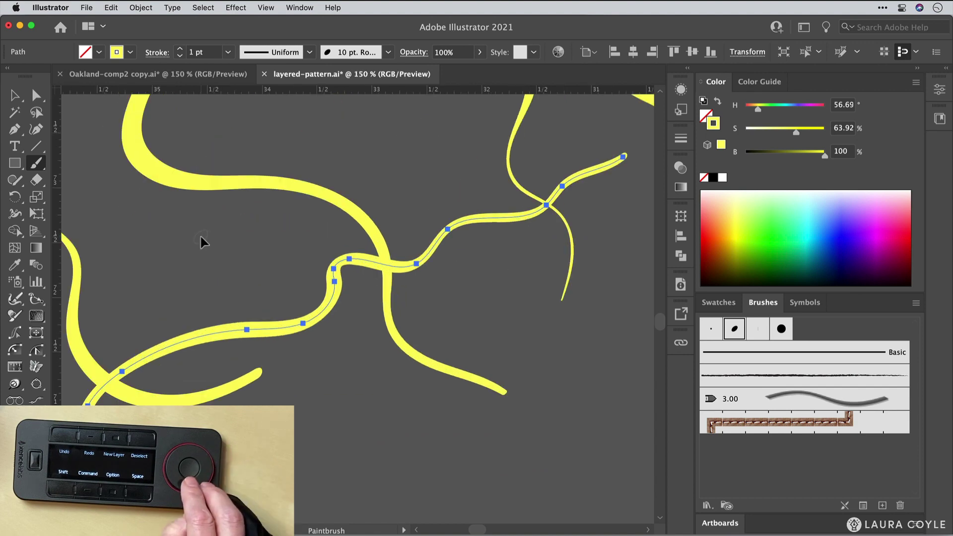
pyautogui.press('super+minus')
pyautogui.press('super+minus')
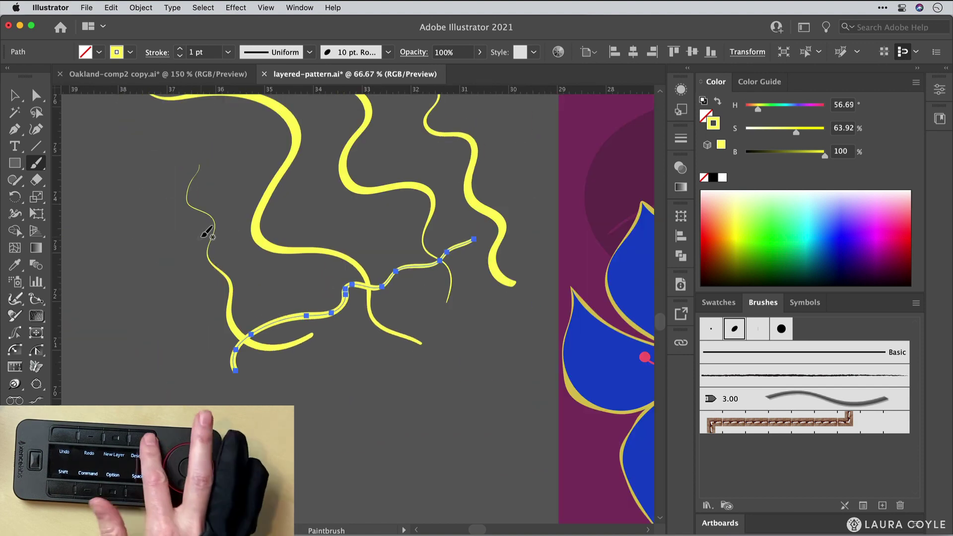
pyautogui.press('shift+super+a')
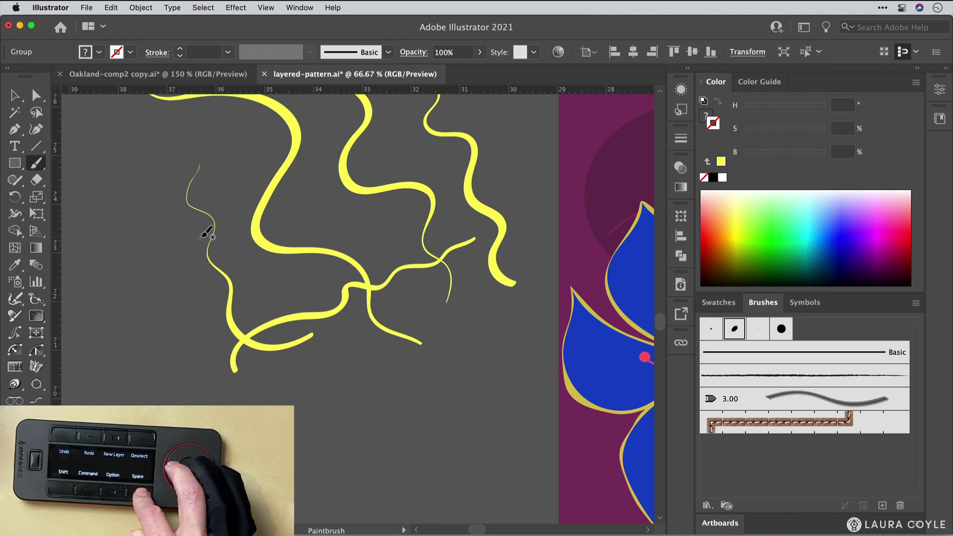
pyautogui.moveTo(445, 319); pyautogui.dragTo(411, 331)
pyautogui.hscroll(10, 411, 332)
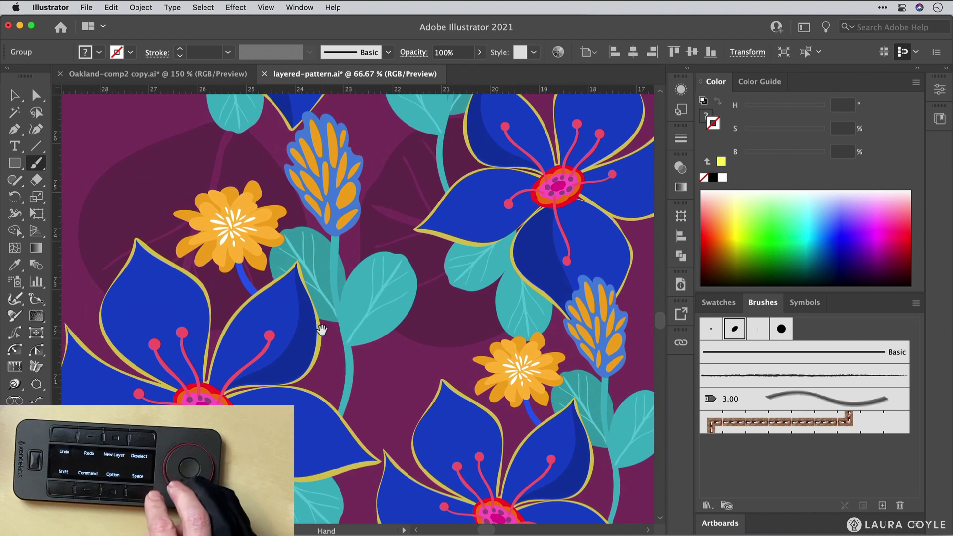
pyautogui.press('space')
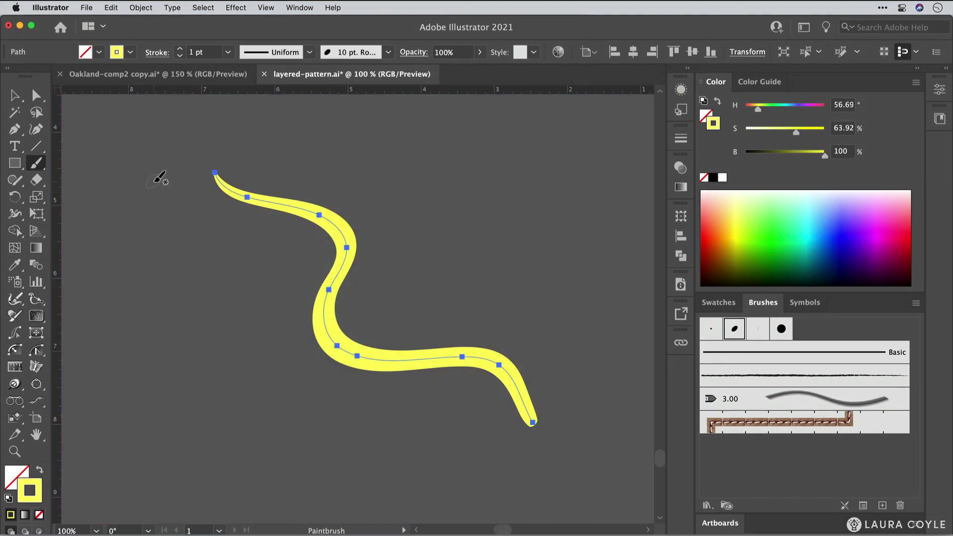
# - Paint a tapering wavy yellow stroke left of the first, plus a short stroke below it
pyautogui.moveTo(154, 182)
pyautogui.mouseDown()
pyautogui.moveTo(140, 204)
pyautogui.moveTo(149, 222)
pyautogui.moveTo(191, 244)
pyautogui.moveTo(210, 270)
pyautogui.moveTo(197, 353)
pyautogui.moveTo(211, 399)
pyautogui.moveTo(241, 414)
pyautogui.moveTo(359, 425)
pyautogui.mouseUp()
pyautogui.moveTo(374, 434); pyautogui.dragTo(419, 455)
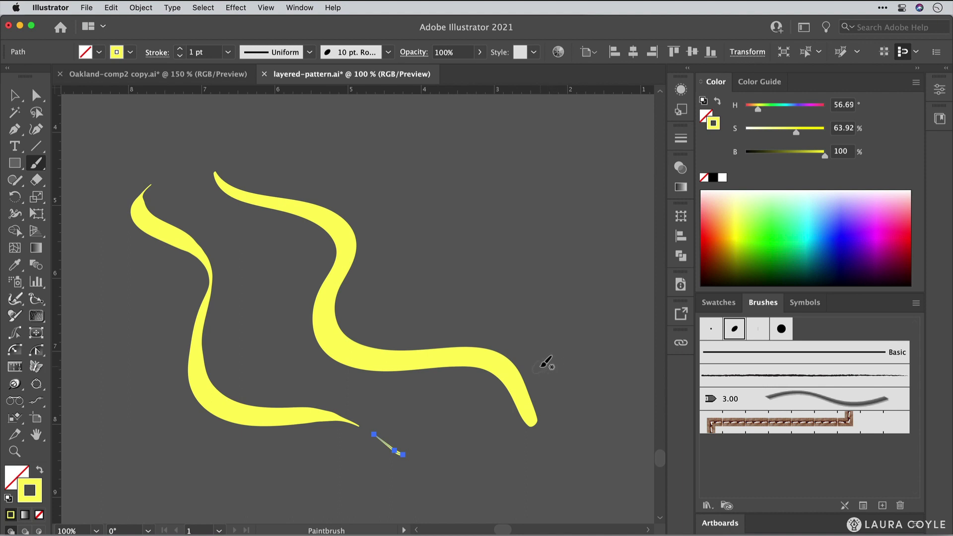